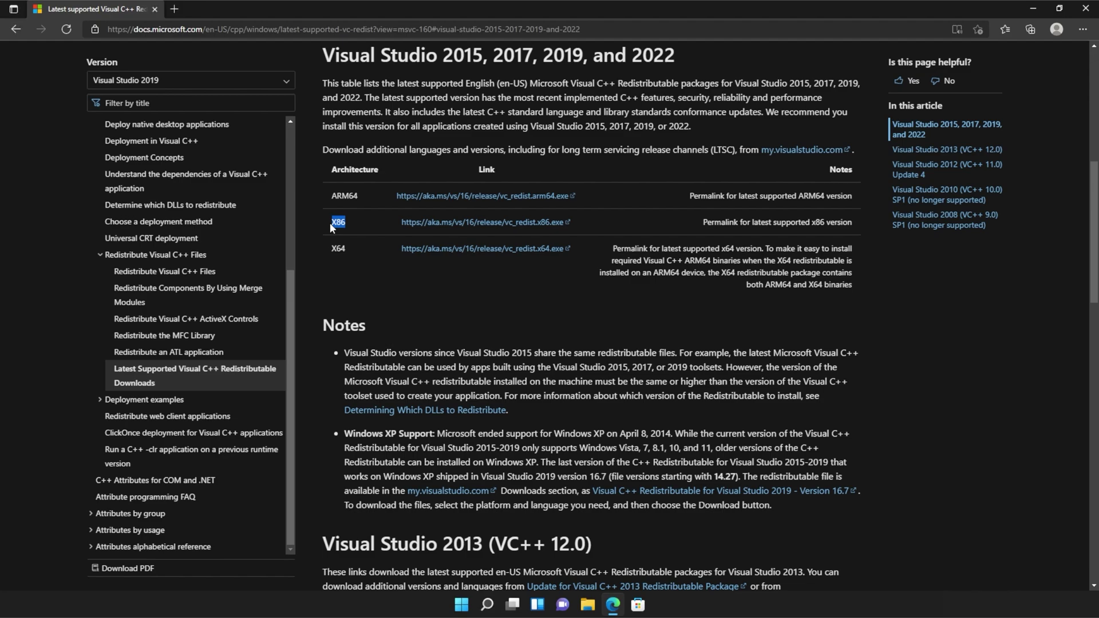
# - Download VC_redist.x86.exe and VC_redist.x64.exe from the Microsoft Visual C++ redistributable page
pyautogui.click(478, 225)
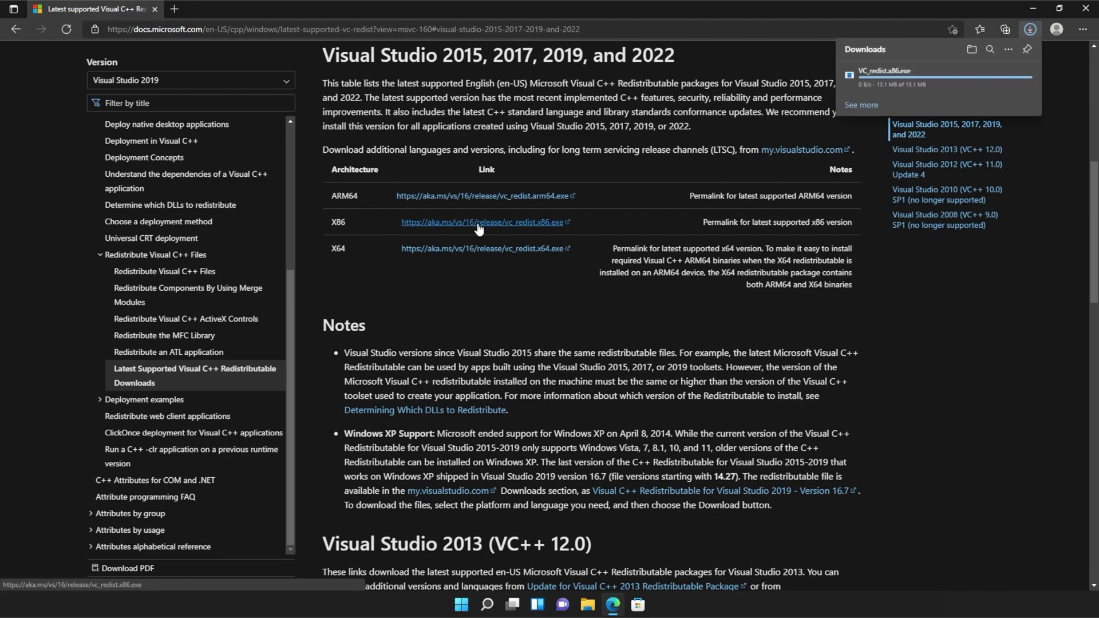
pyautogui.click(508, 252)
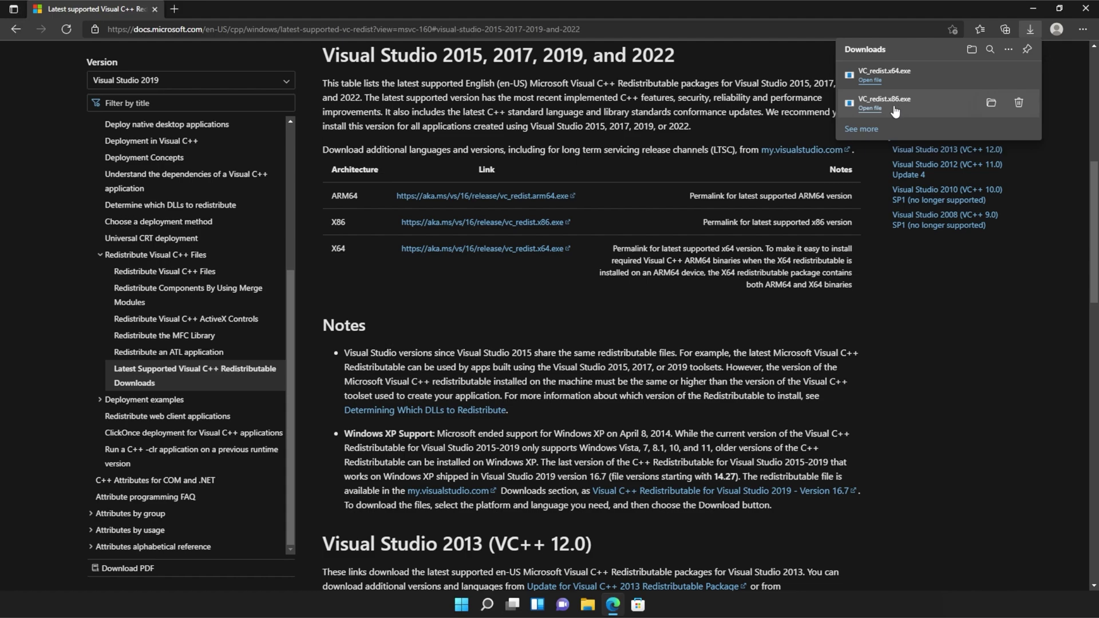
# - Run VC_redist.x86.exe, accept the license and install the x86 redistributable, approving UAC
pyautogui.click(895, 109)
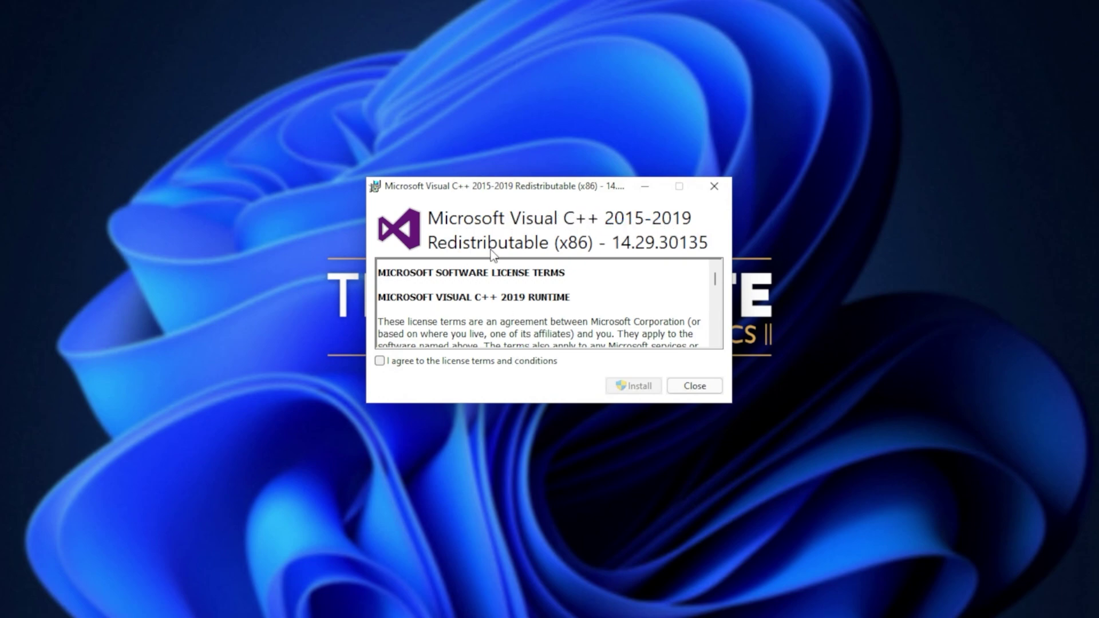
pyautogui.click(449, 363)
pyautogui.click(638, 389)
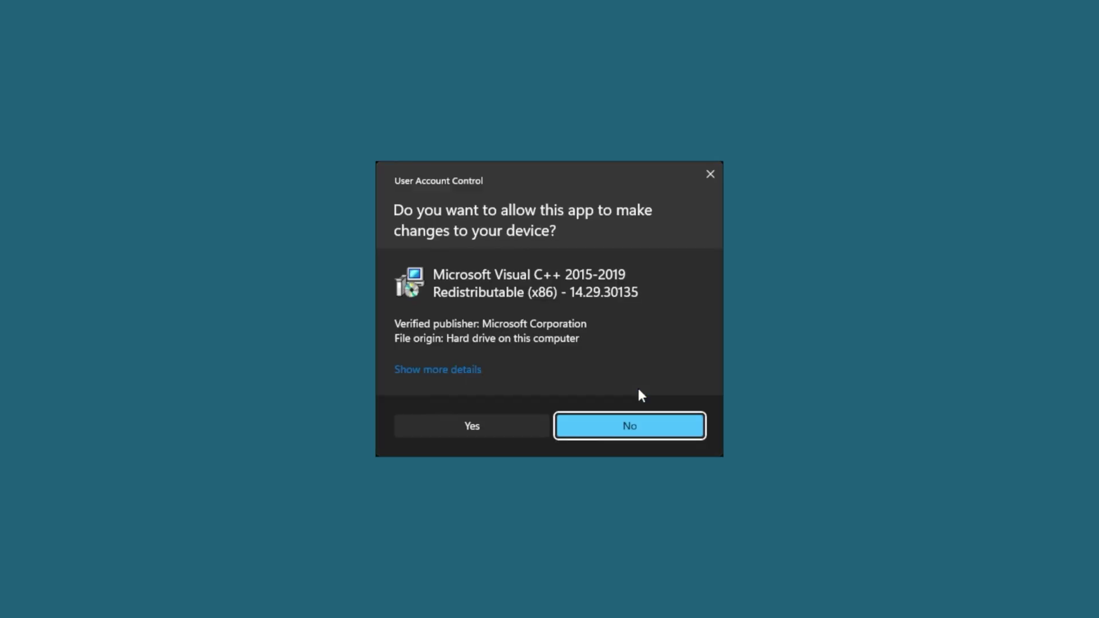
pyautogui.click(519, 427)
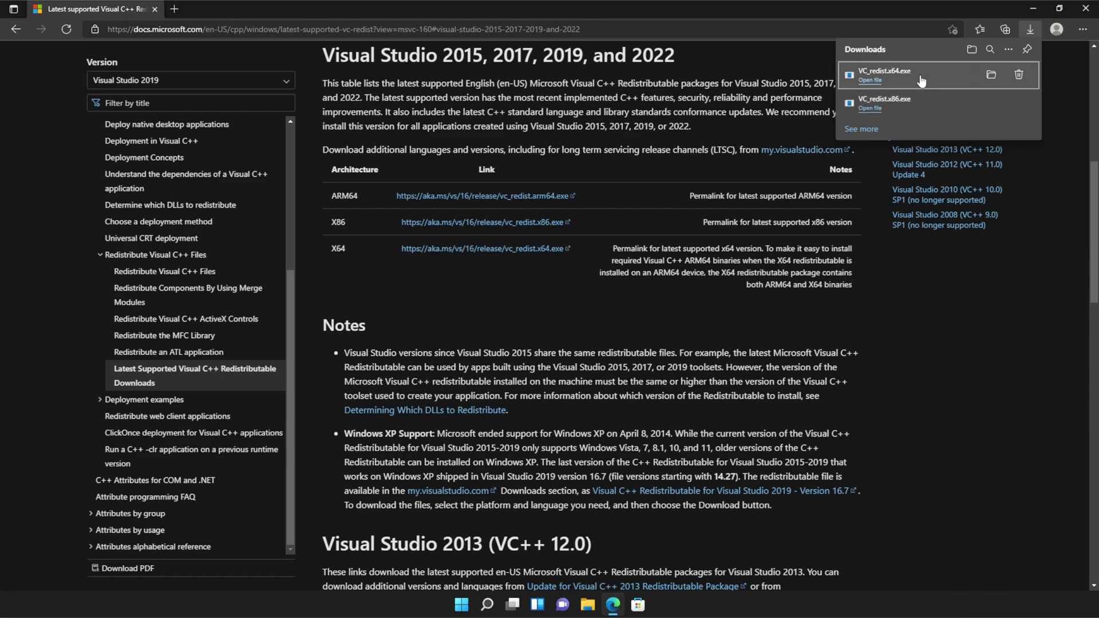
# - Run VC_redist.x64.exe, accept the license, install it with UAC approval, and close setup
pyautogui.click(902, 78)
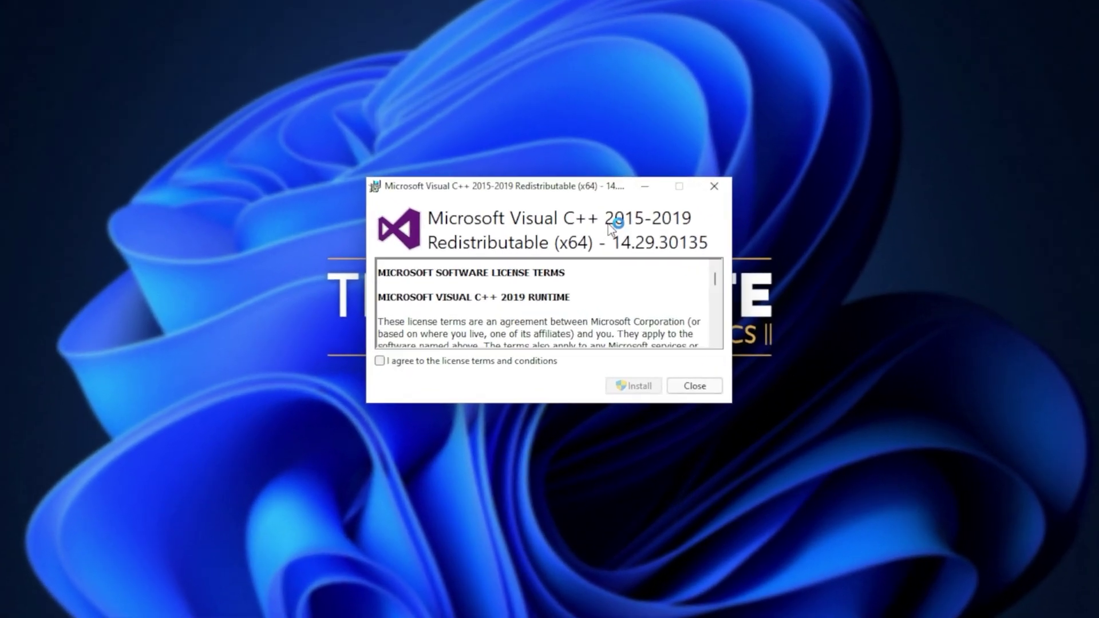
pyautogui.click(452, 360)
pyautogui.click(629, 387)
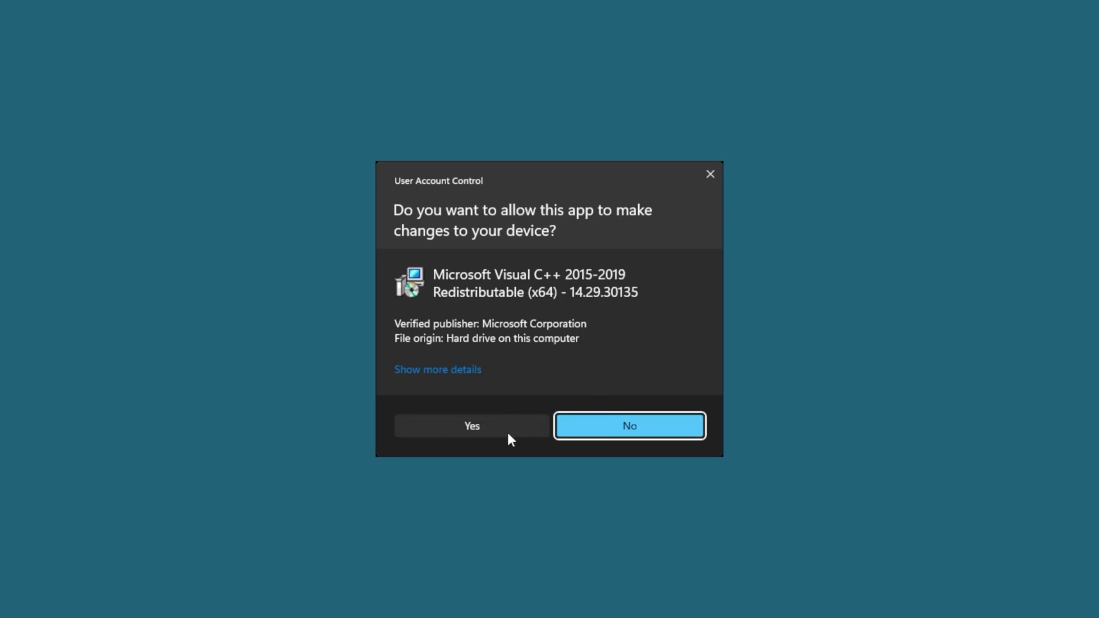
pyautogui.click(507, 432)
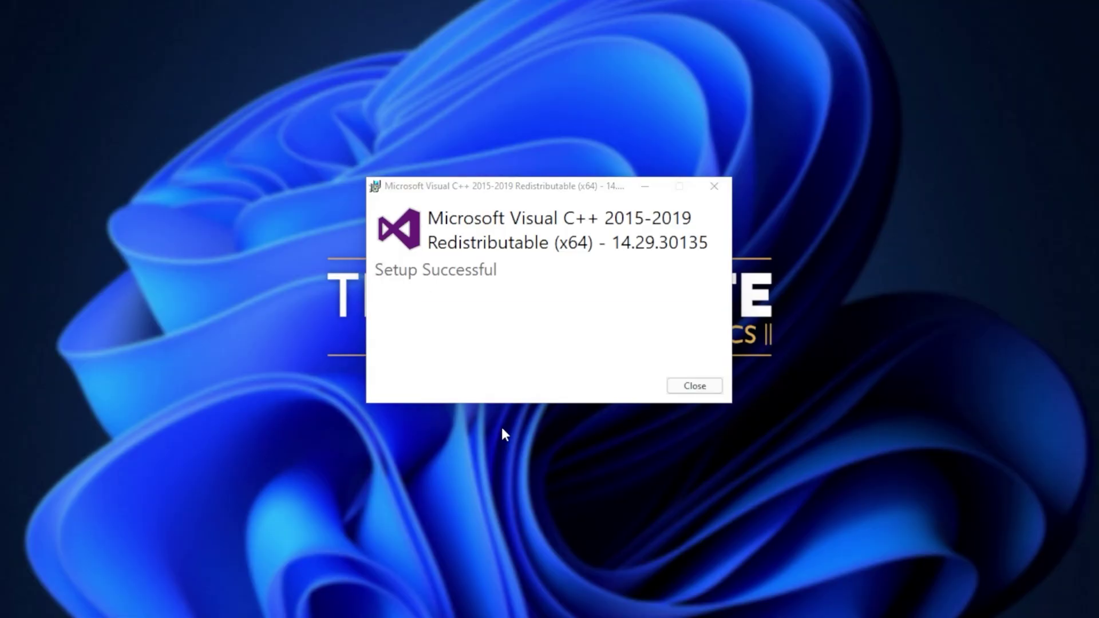
pyautogui.click(690, 387)
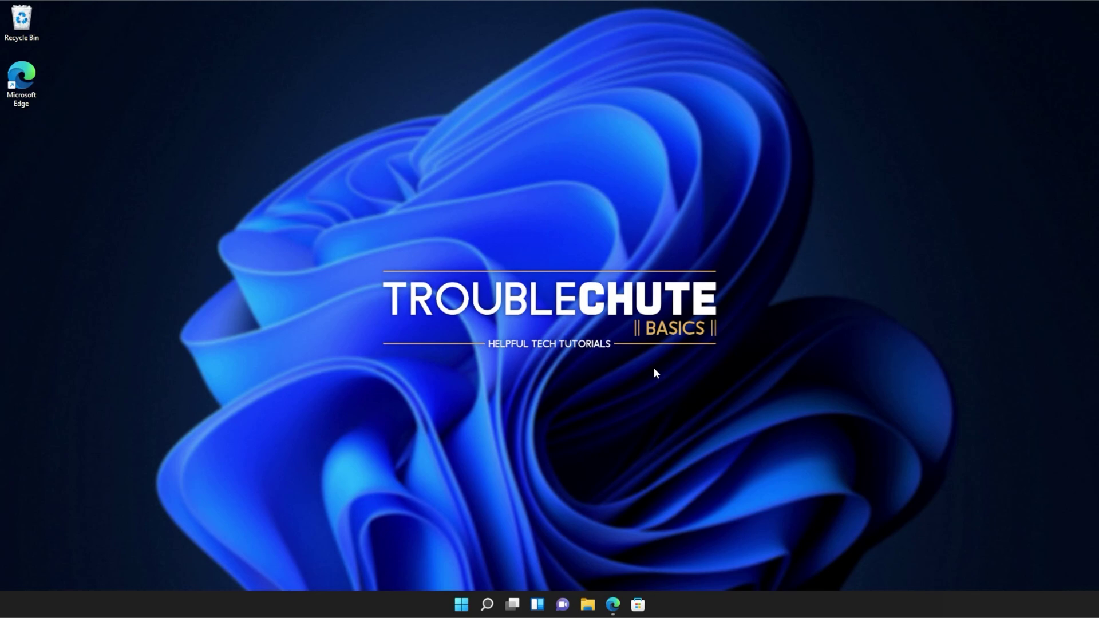
# - Open Command Prompt as administrator and run sfc /scannow
pyautogui.press('super')
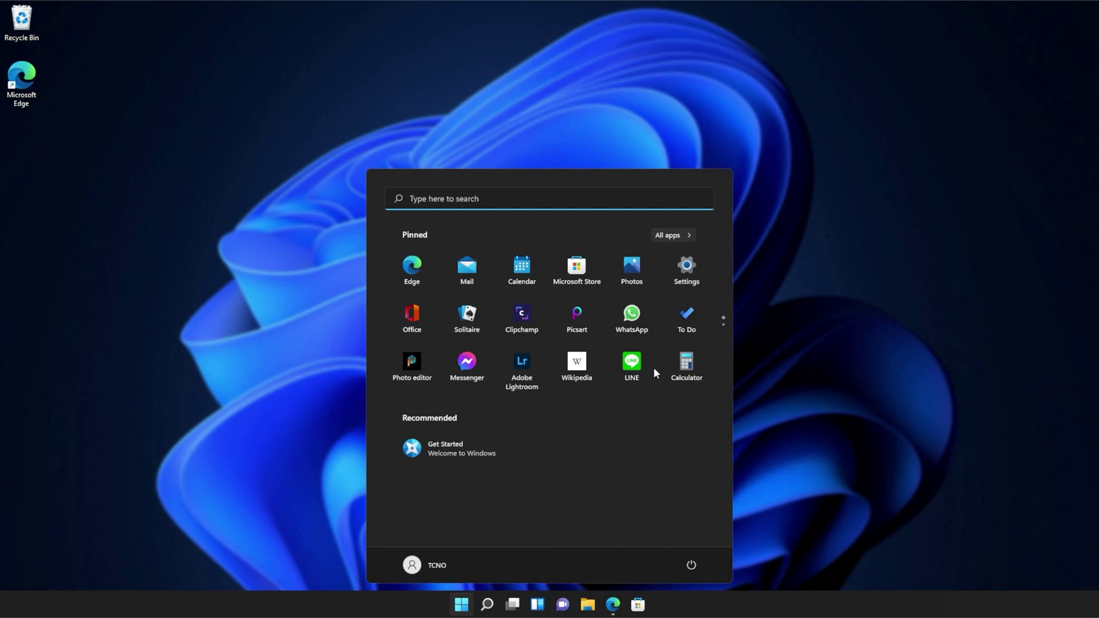
pyautogui.click(459, 201)
pyautogui.write('cmd')
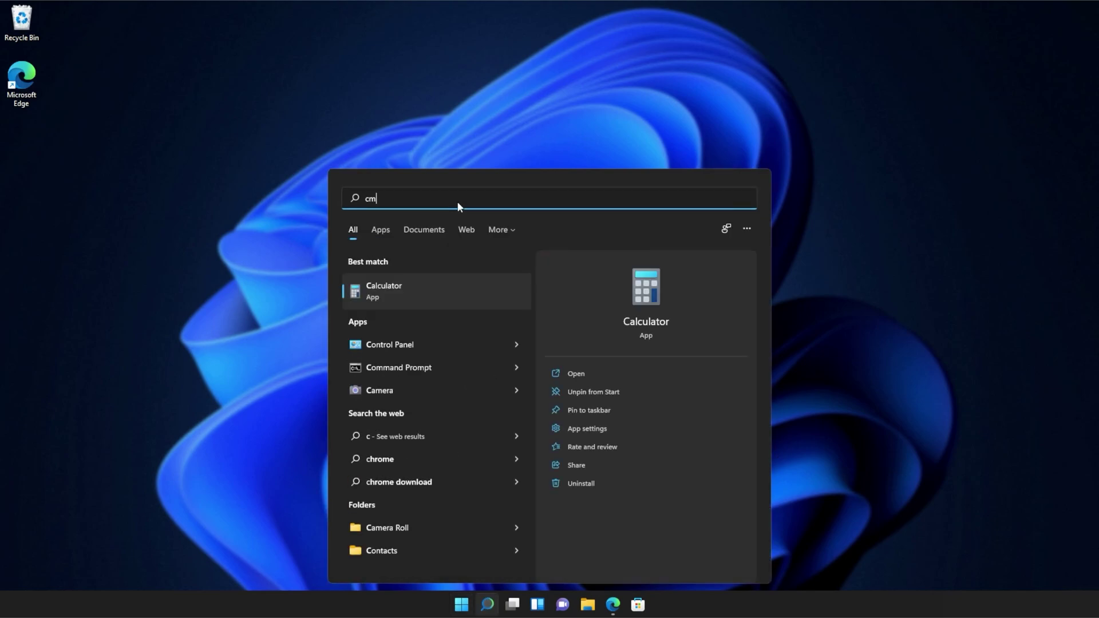
pyautogui.rightClick(452, 286)
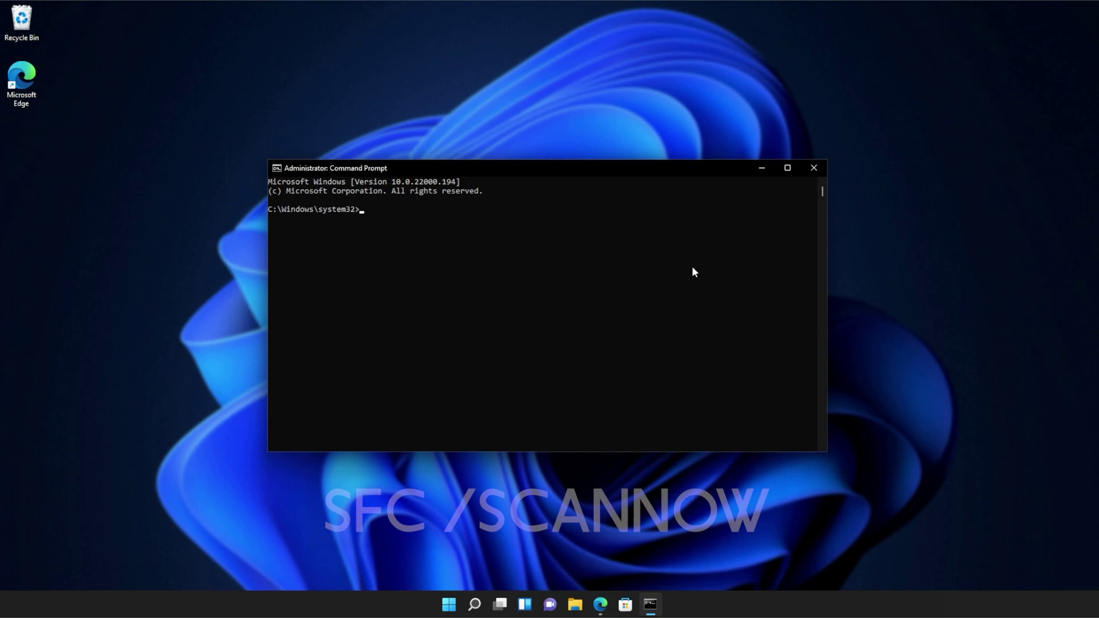
pyautogui.write('sfc')
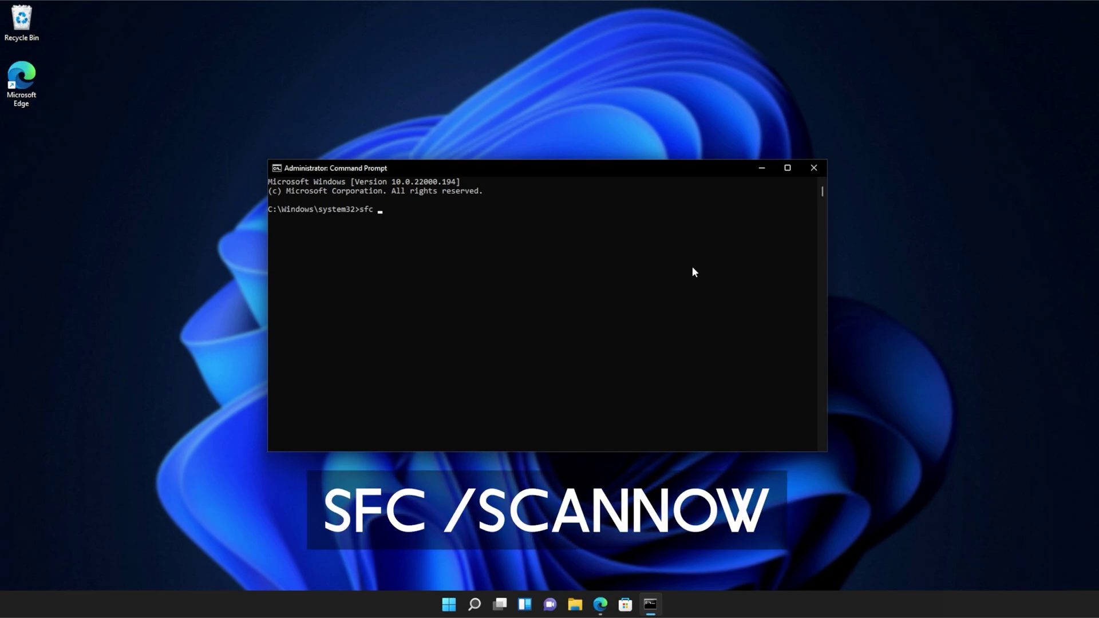
pyautogui.write(' /scannow')
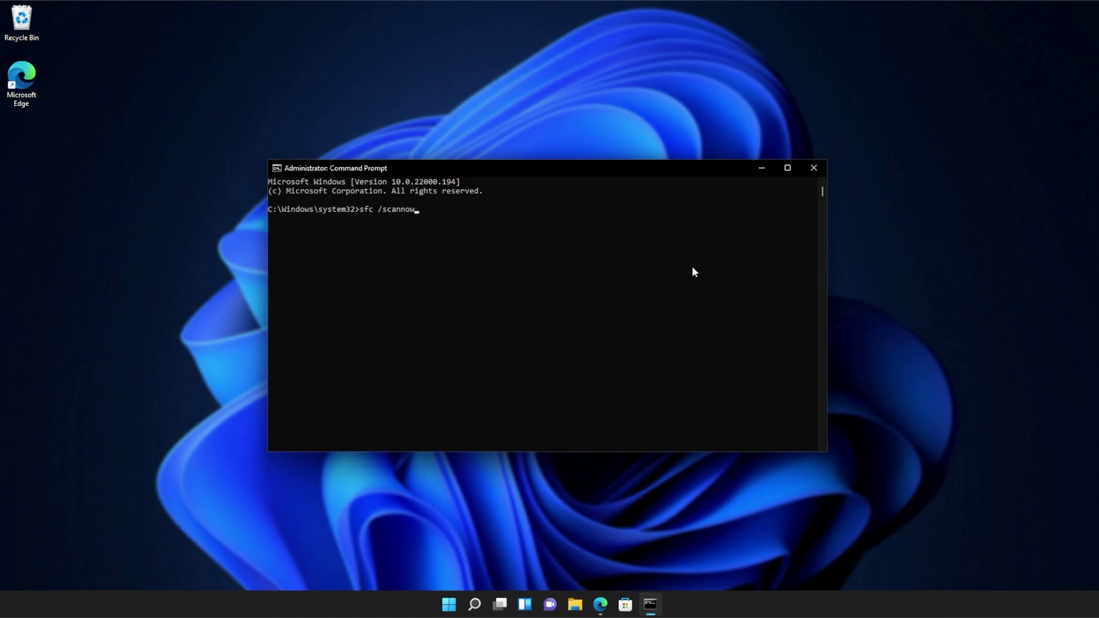
pyautogui.press('Return')
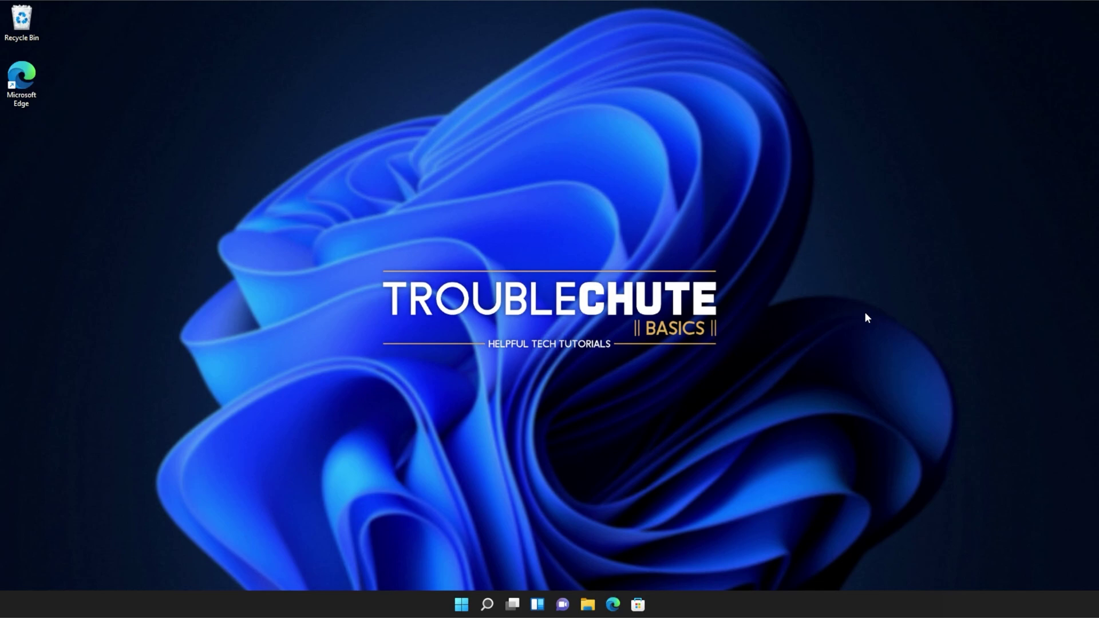
# - Browse File Explorer from C: into Program Files (x86) toward Edge's 94.0.992.38 folder, moving the window right
pyautogui.click(591, 603)
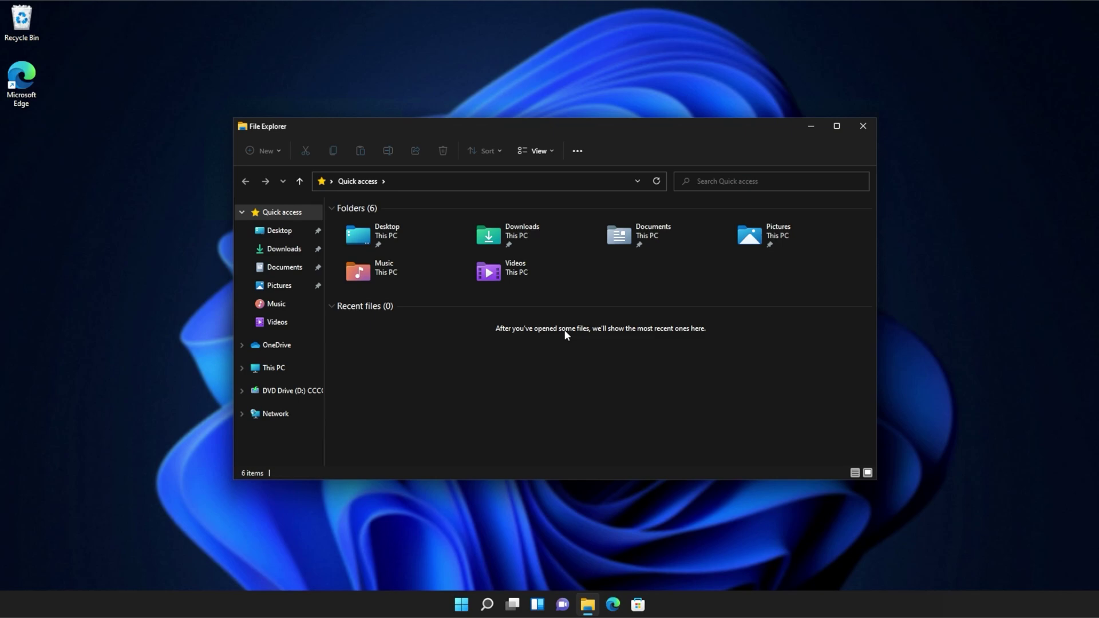
pyautogui.click(274, 368)
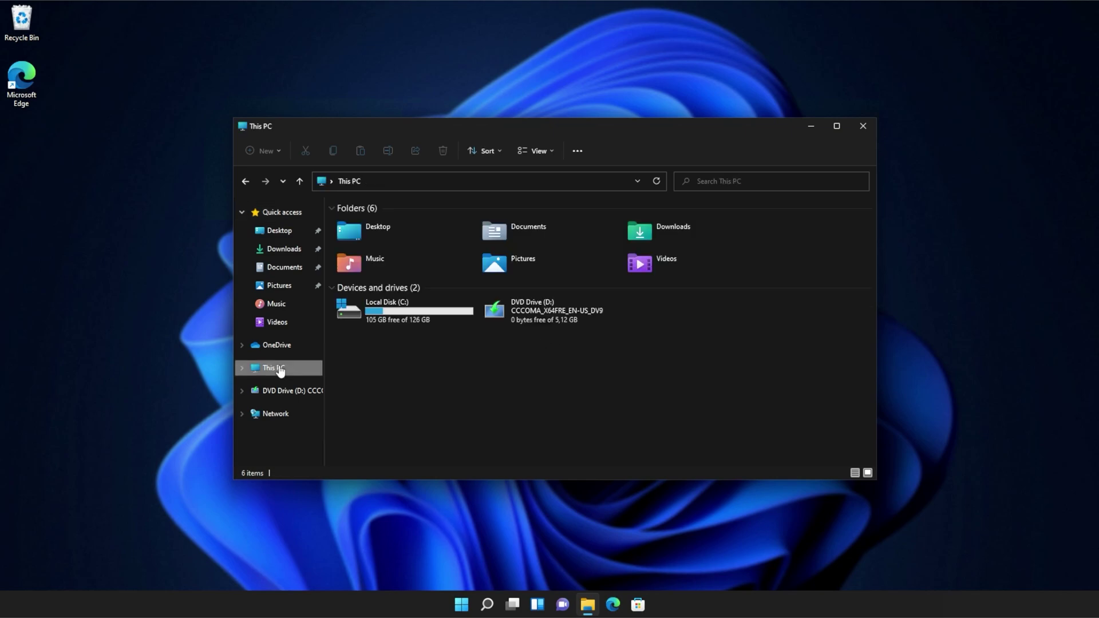
pyautogui.doubleClick(399, 314)
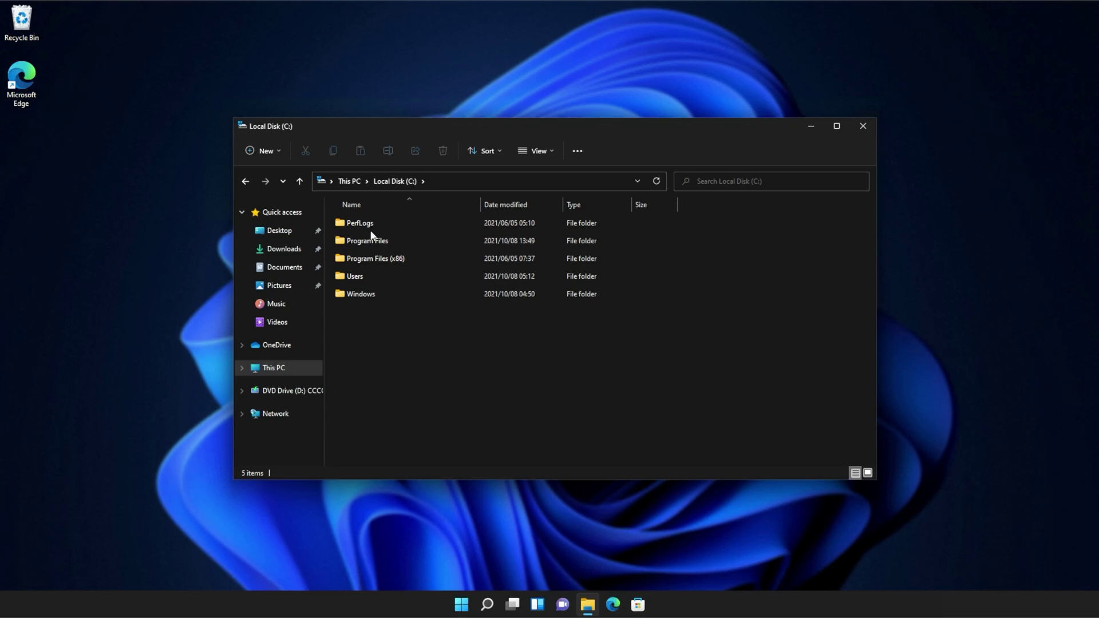
pyautogui.click(382, 255)
pyautogui.doubleClick(382, 256)
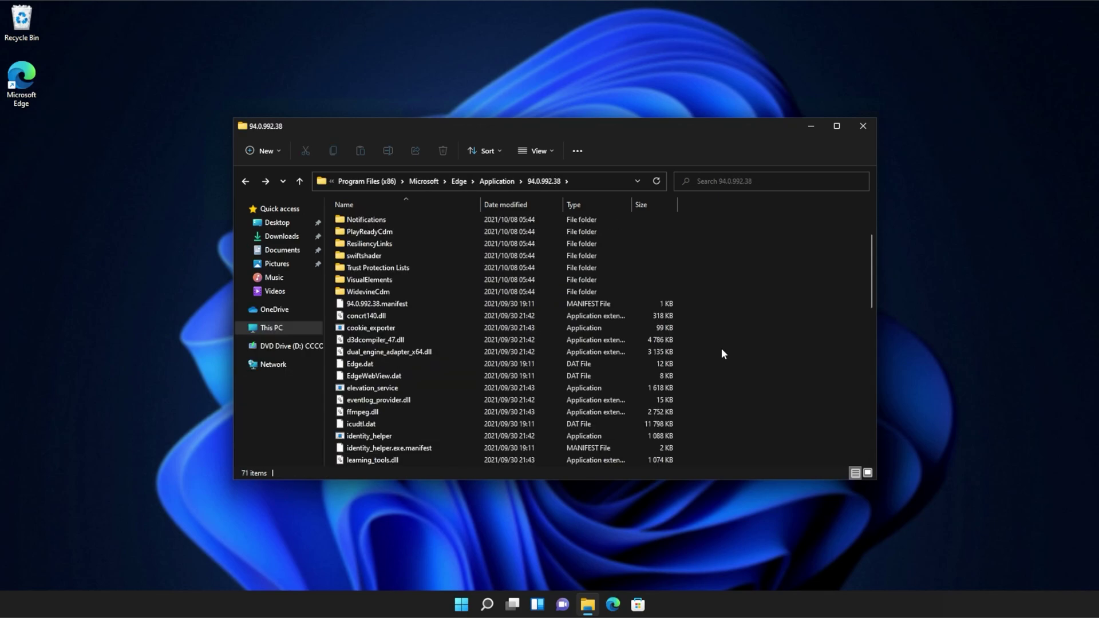
pyautogui.scroll(-1, 721, 353)
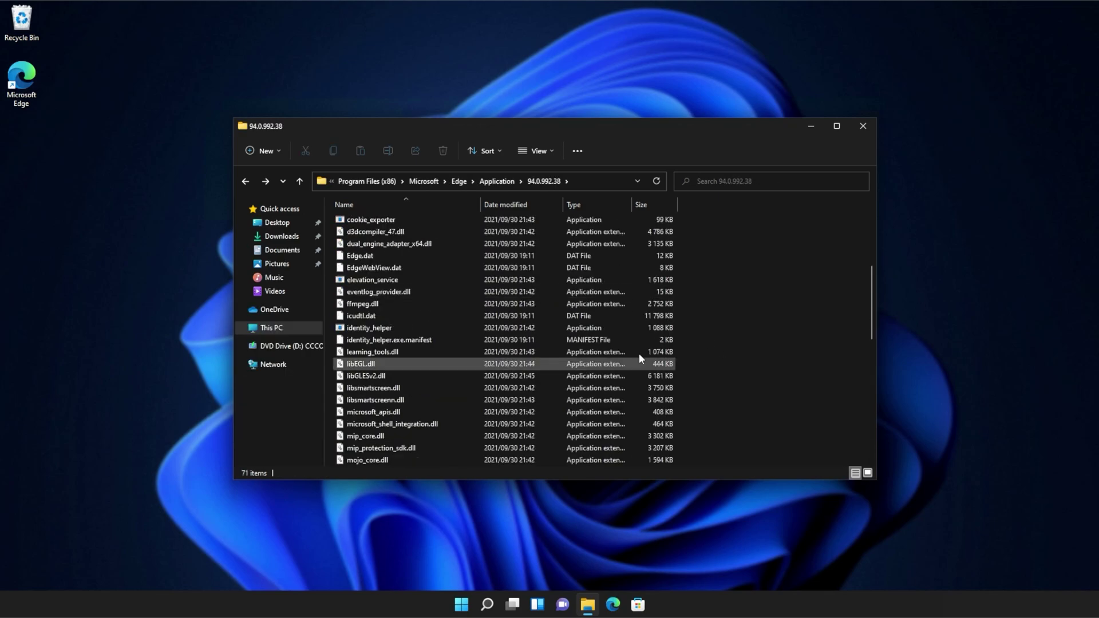
pyautogui.scroll(-2, 604, 300)
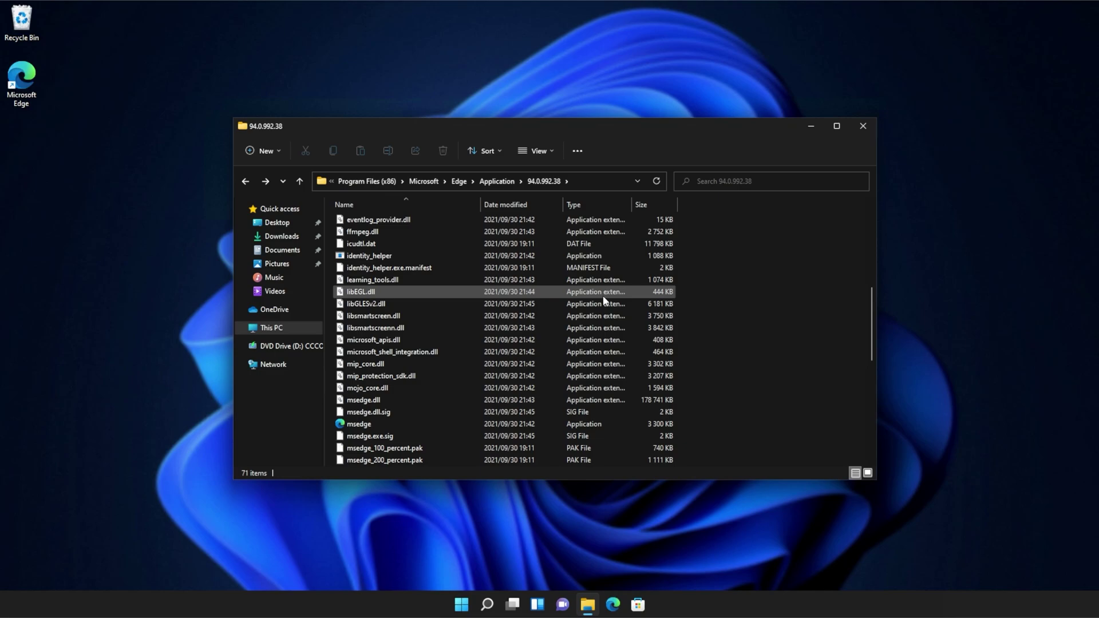
pyautogui.scroll(3, 604, 299)
pyautogui.scroll(2, 604, 299)
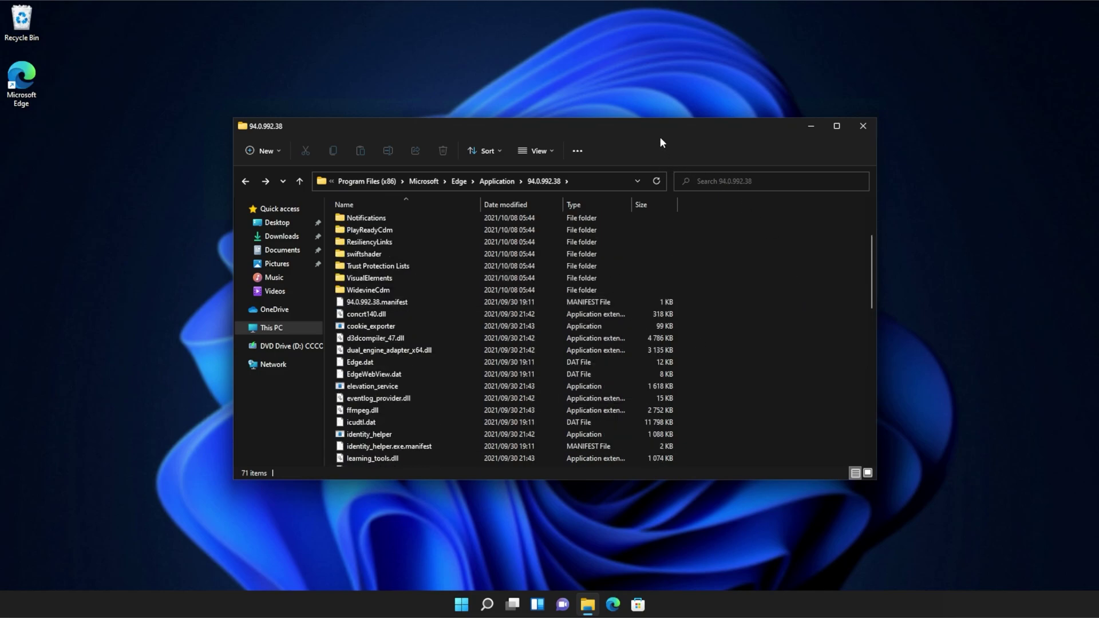
pyautogui.moveTo(418, 124); pyautogui.dragTo(629, 130)
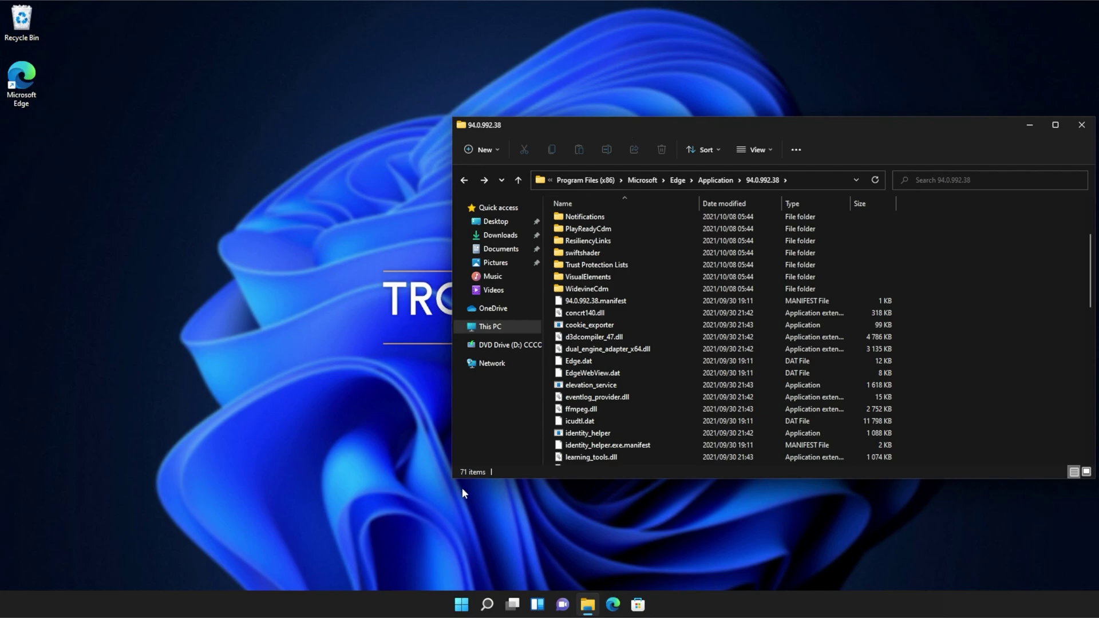
# - Open a second File Explorer window at C:\Windows\System32\downlevel
pyautogui.rightClick(588, 604)
pyautogui.click(595, 539)
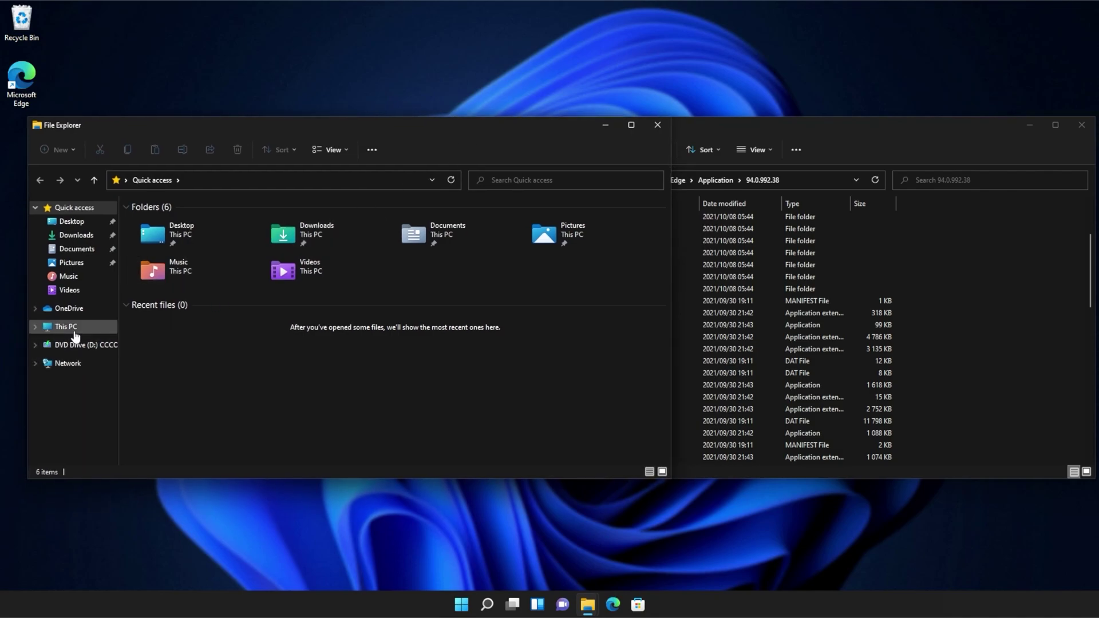
pyautogui.click(74, 335)
pyautogui.doubleClick(174, 321)
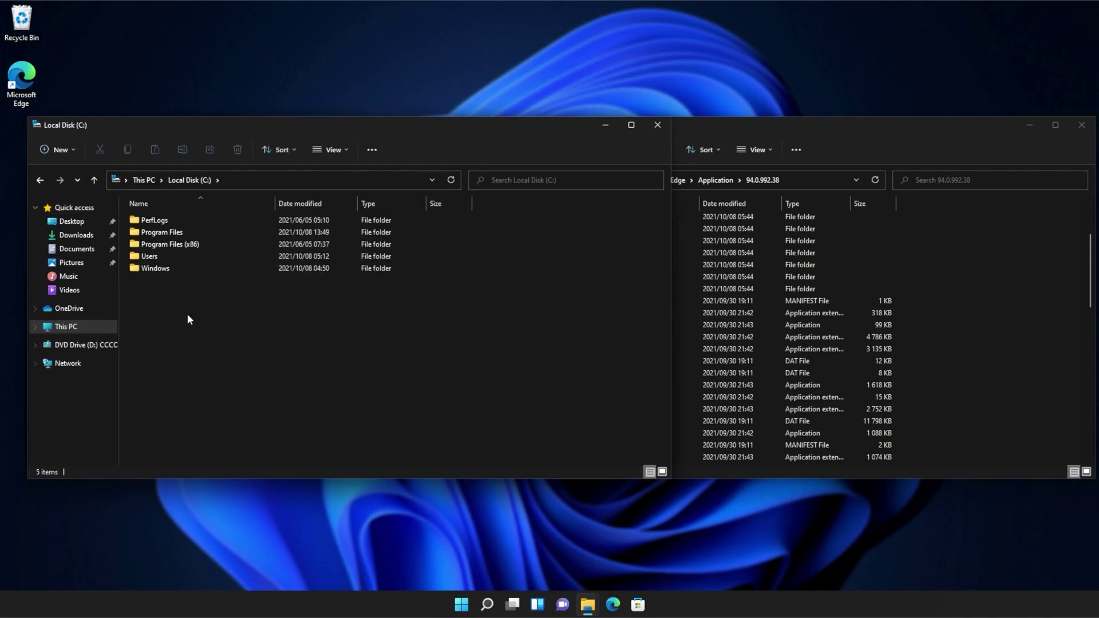
pyautogui.doubleClick(172, 269)
pyautogui.scroll(-7, 175, 298)
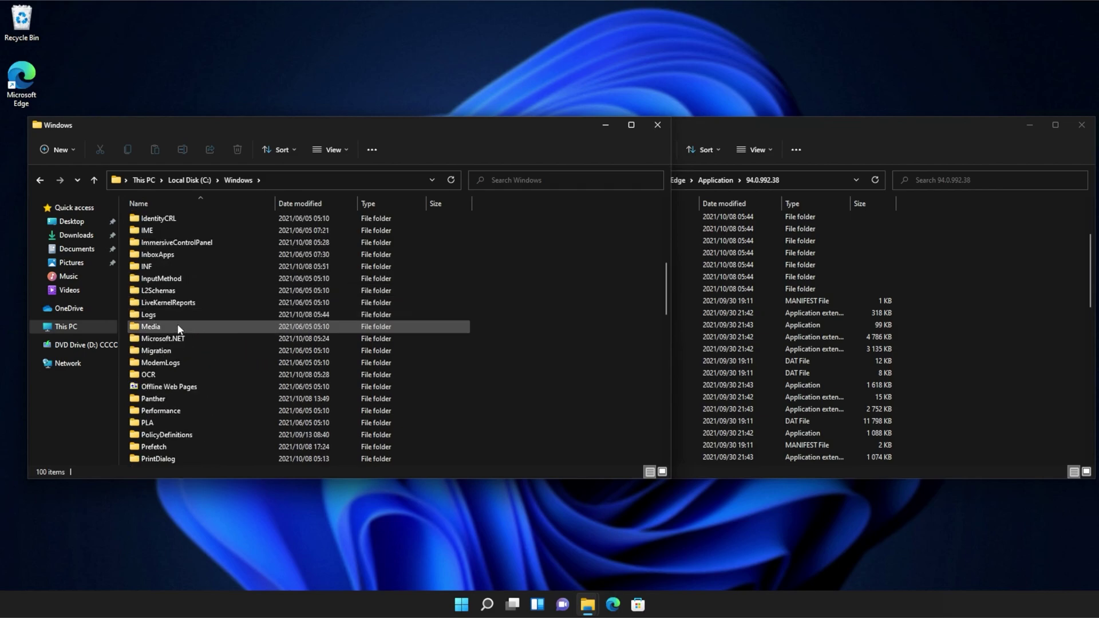
pyautogui.scroll(-10, 175, 335)
pyautogui.click(177, 341)
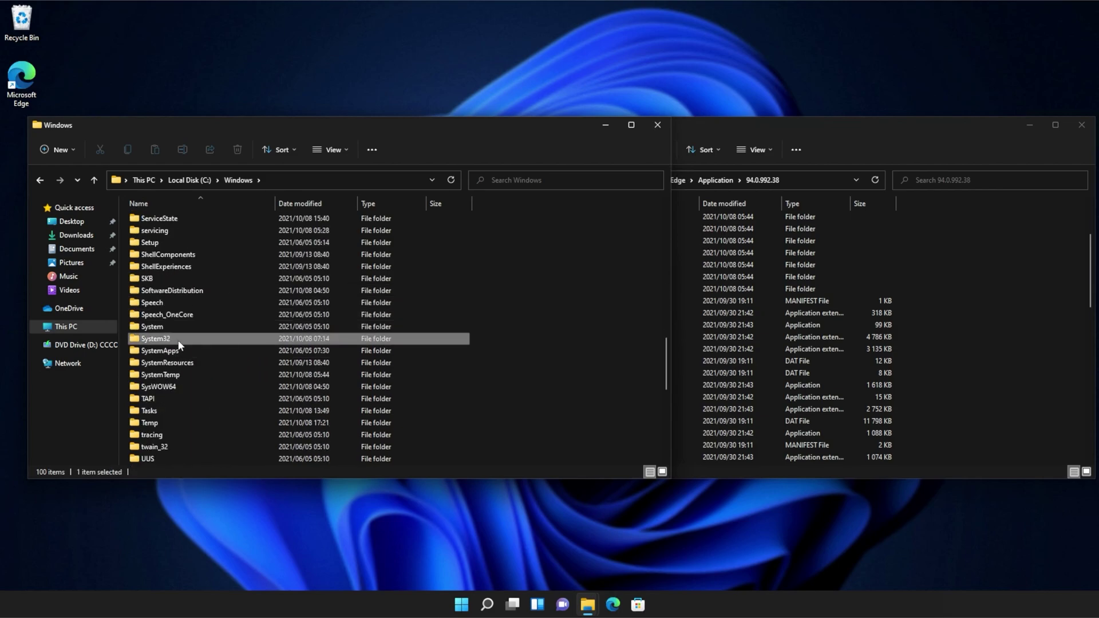
pyautogui.doubleClick(179, 342)
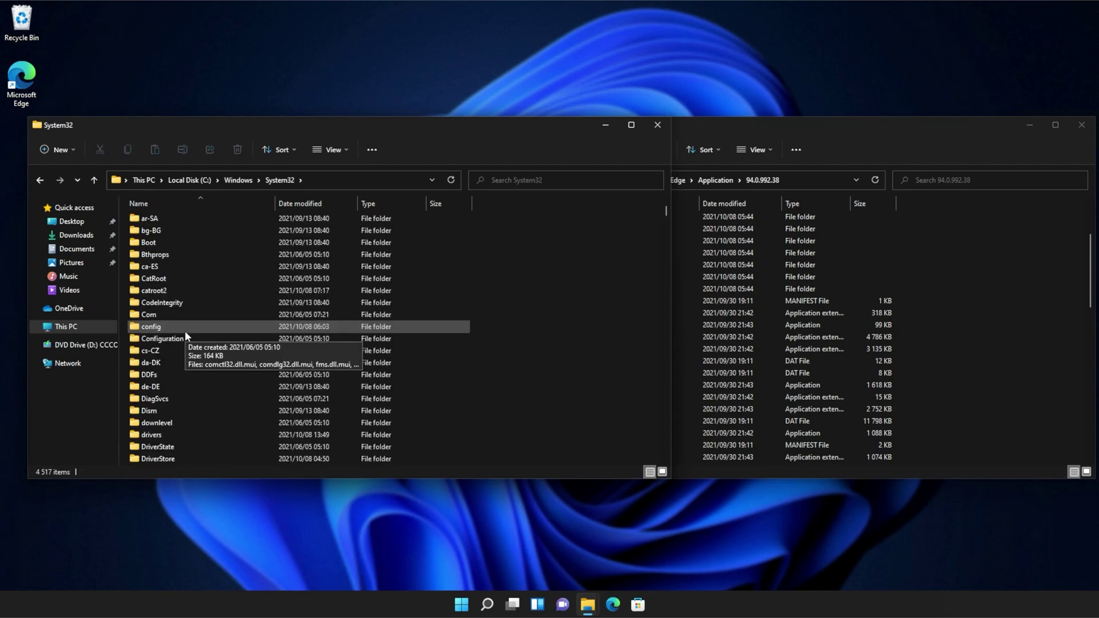
pyautogui.scroll(-7, 185, 336)
pyautogui.click(190, 246)
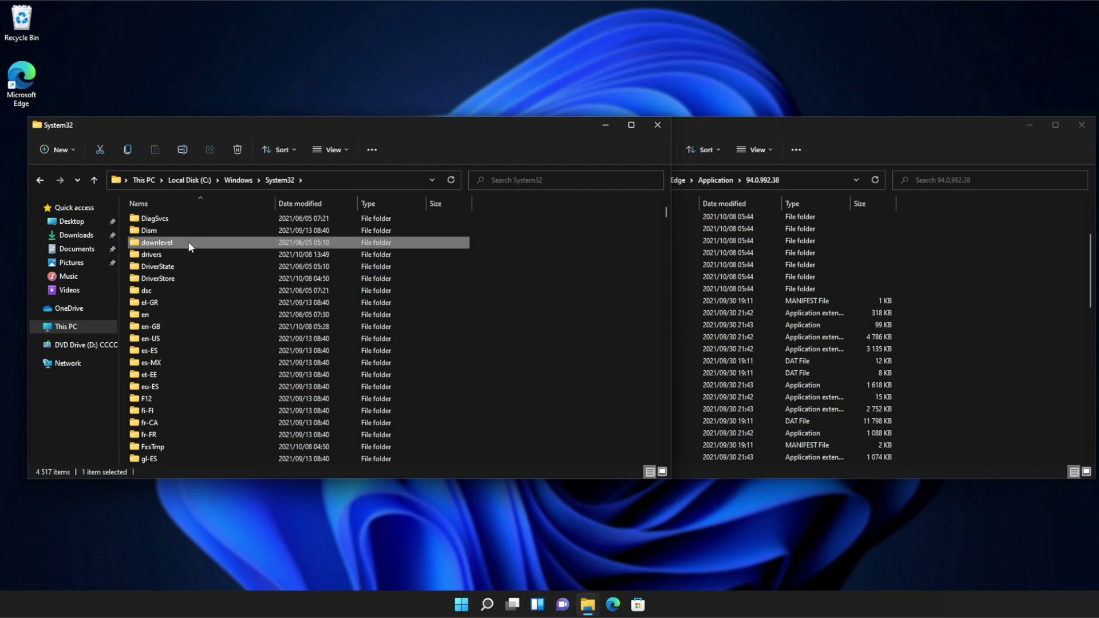
pyautogui.doubleClick(190, 246)
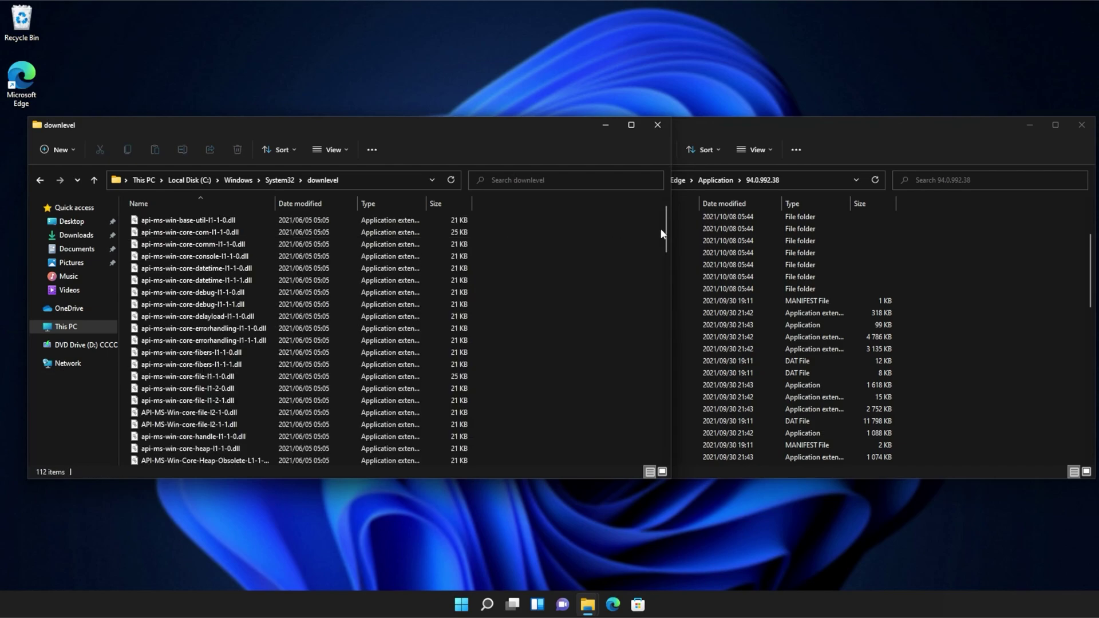
# - Drag api-ms-win-core-console-l1-1-0.dll into the Edge 94.0.992.38 folder window
pyautogui.moveTo(666, 232); pyautogui.dragTo(662, 201)
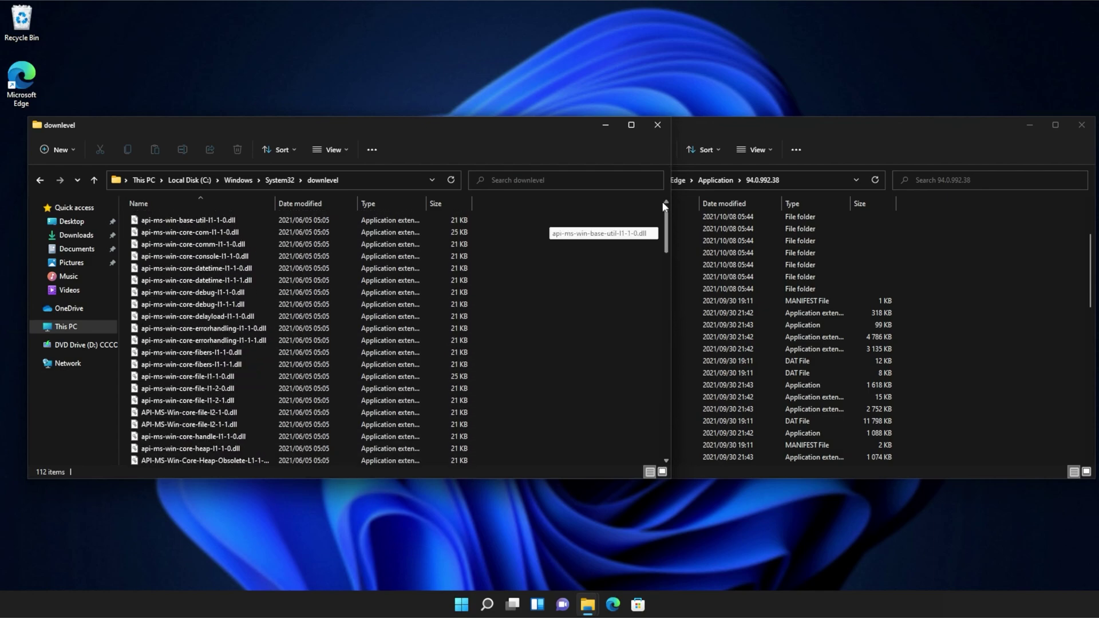
pyautogui.click(439, 257)
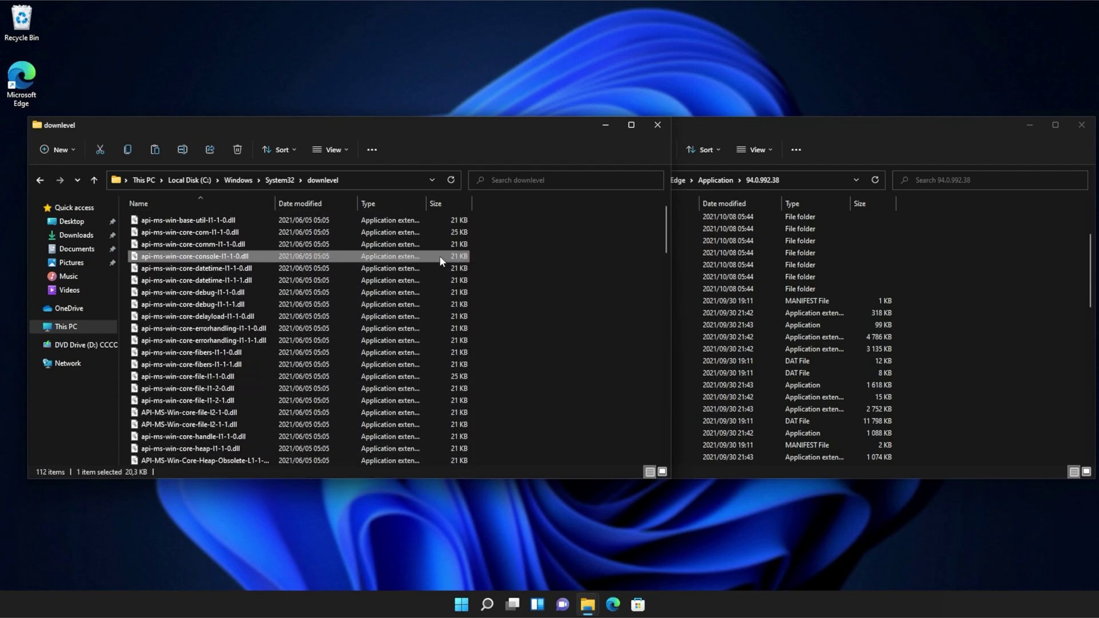
pyautogui.moveTo(440, 256); pyautogui.dragTo(952, 340)
# - Grant administrator permission to finish the DLL copy, then close the Edge folder window
pyautogui.click(525, 224)
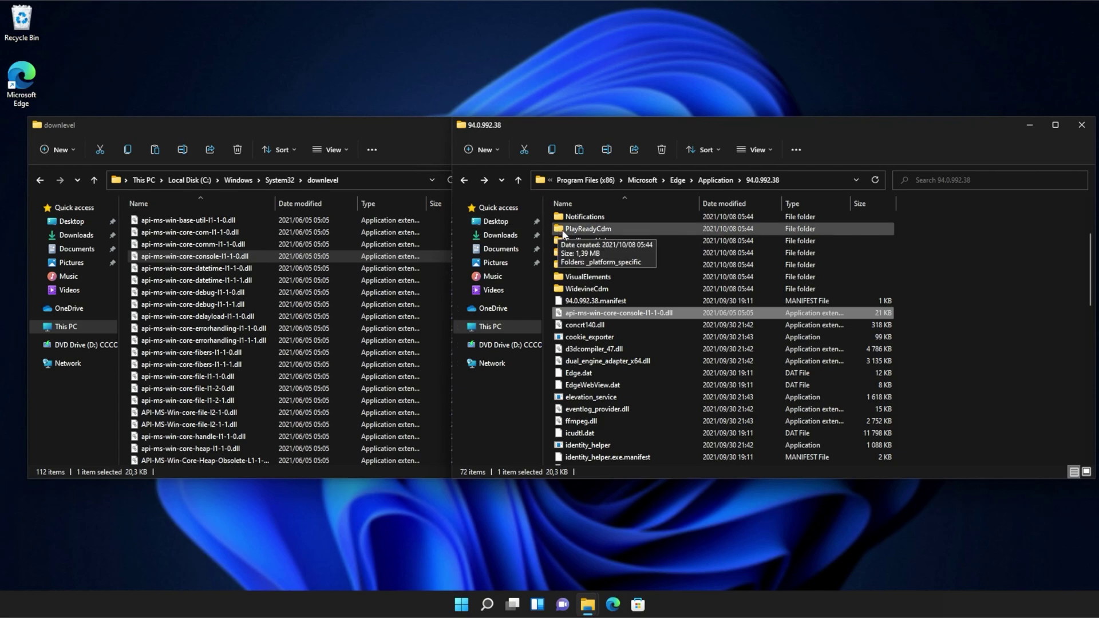
pyautogui.click(1019, 262)
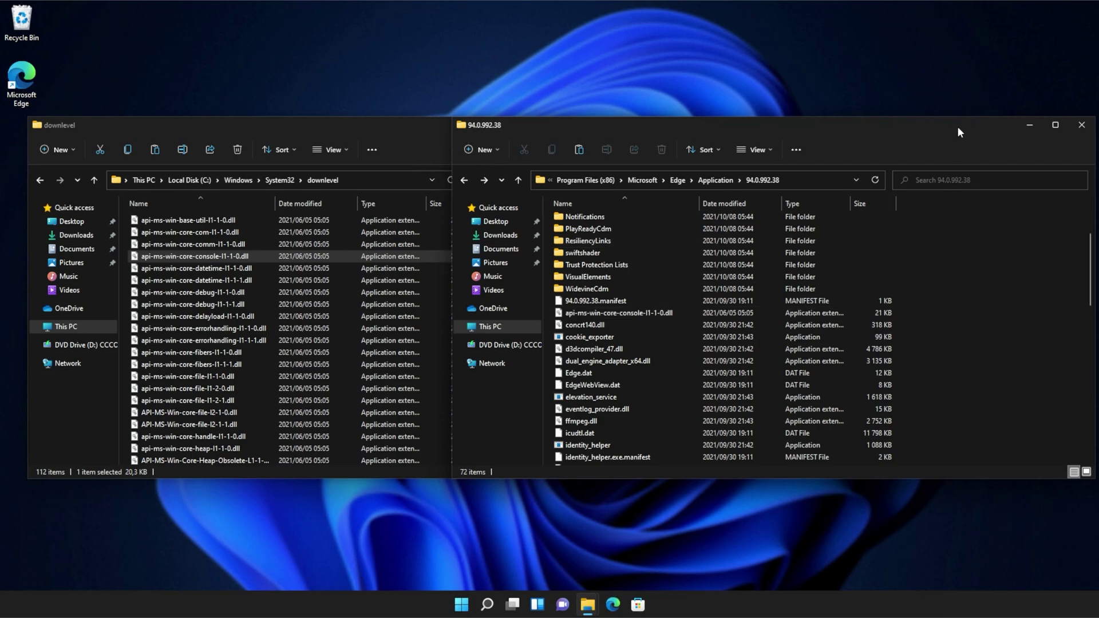
pyautogui.moveTo(960, 128); pyautogui.dragTo(739, 127)
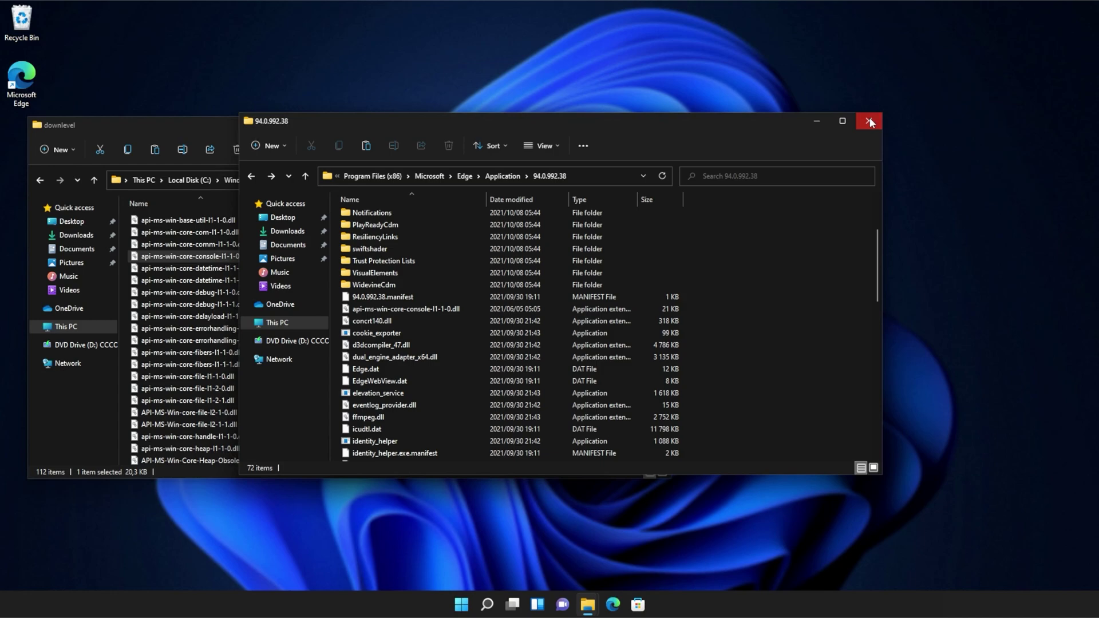
pyautogui.click(869, 121)
pyautogui.moveTo(504, 115); pyautogui.dragTo(664, 133)
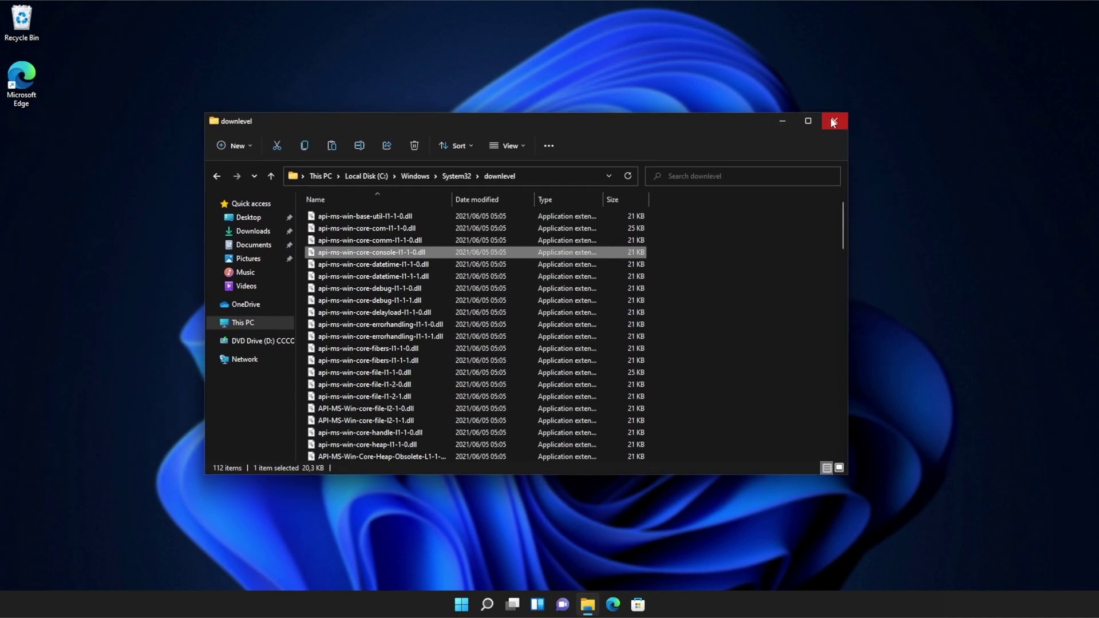
pyautogui.click(833, 121)
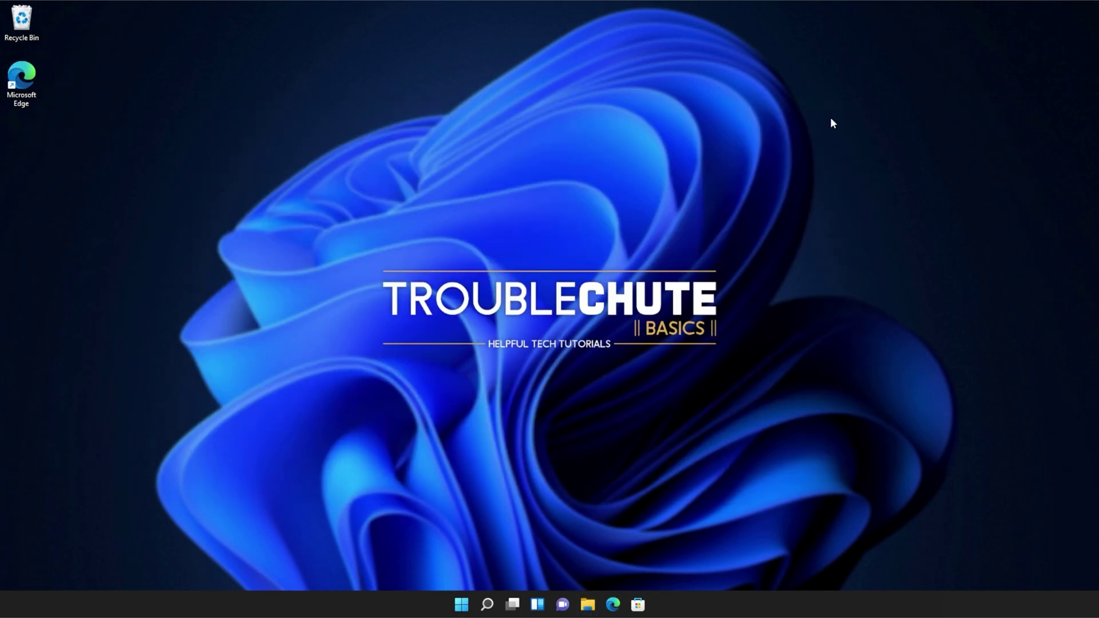